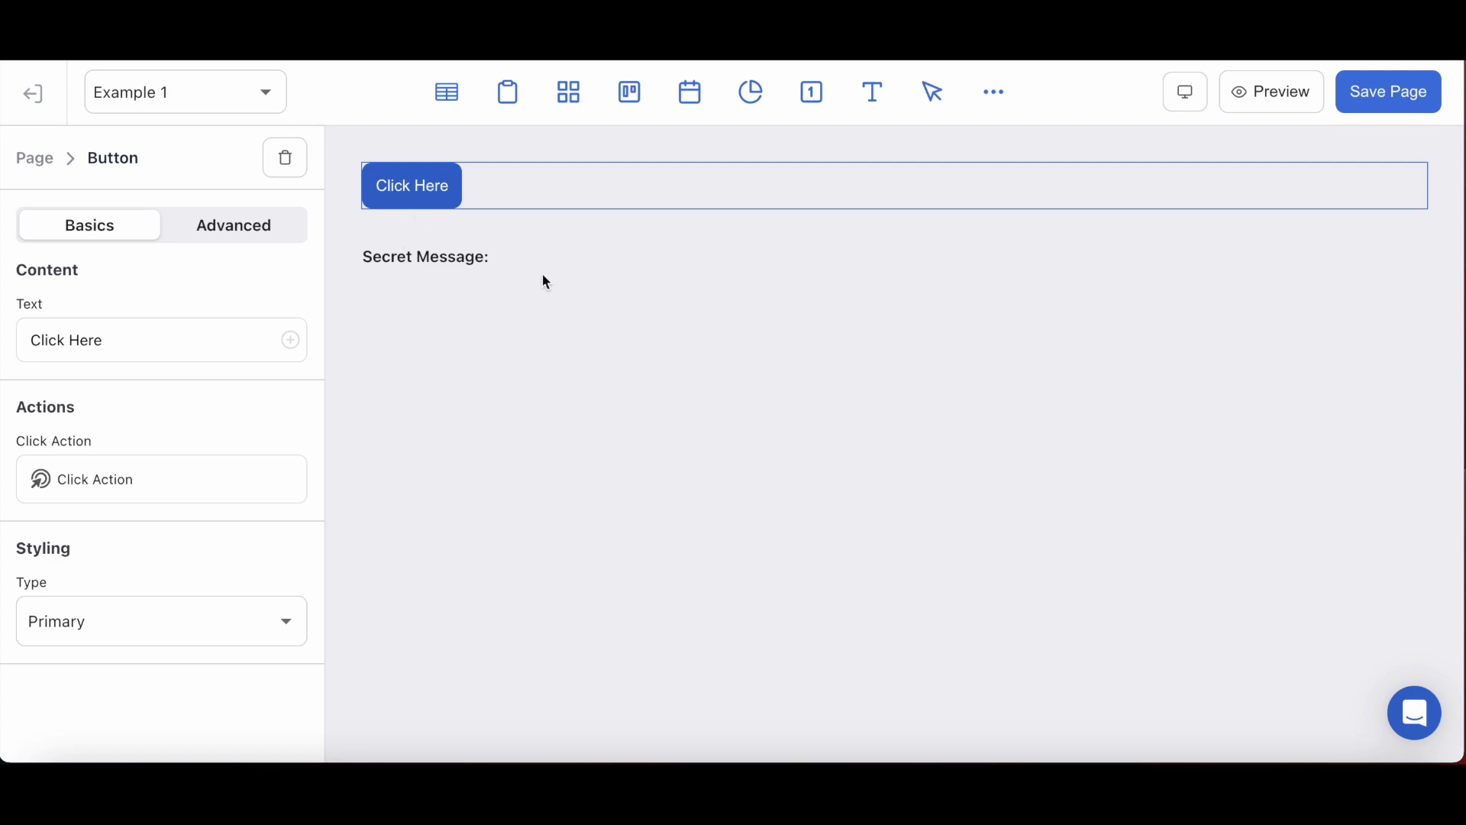
Step: Add an Update Local State step to the Click Here button's action with two blank rows
click(217, 483)
click(475, 431)
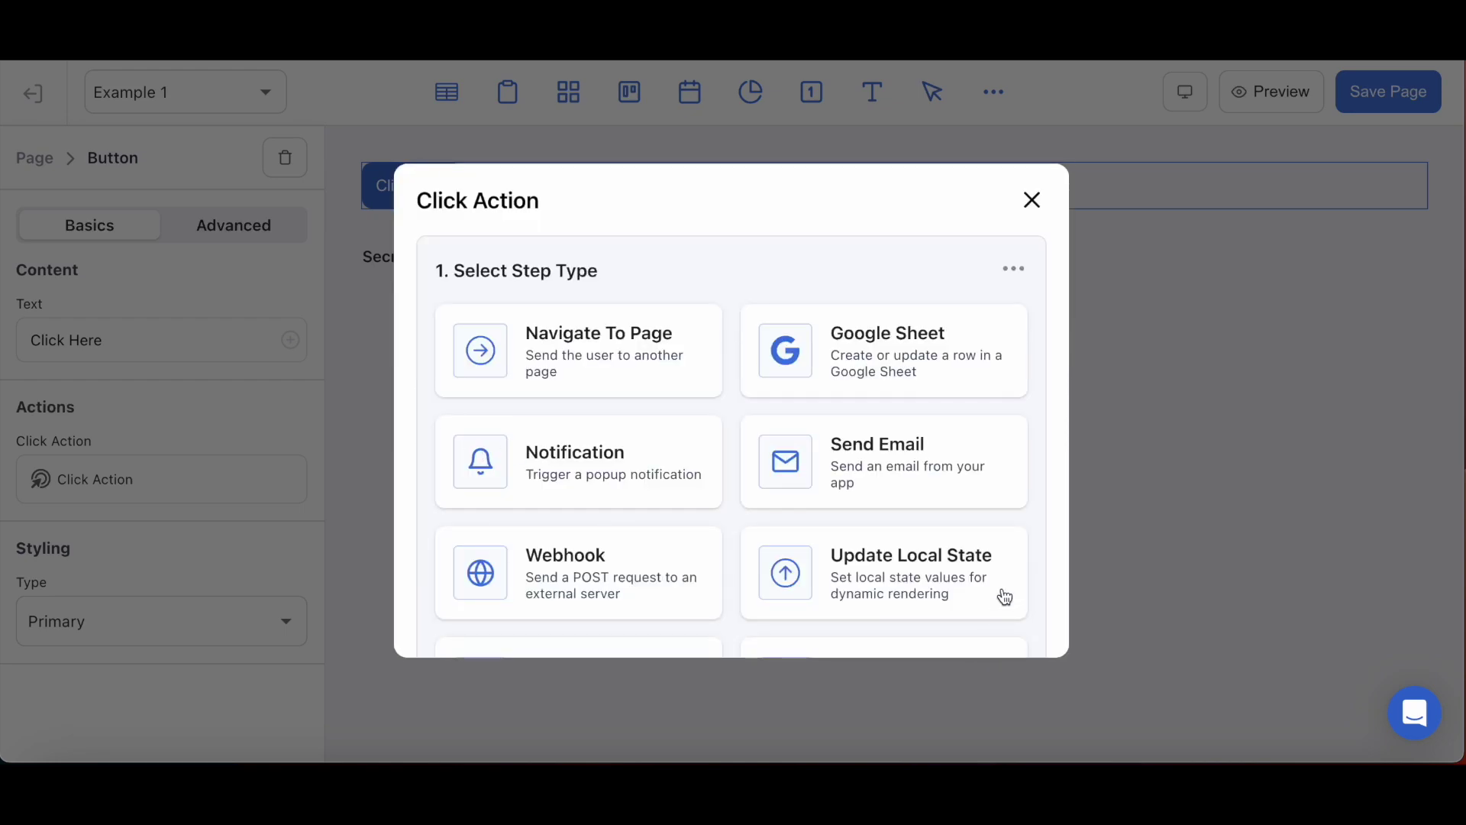
click(1006, 596)
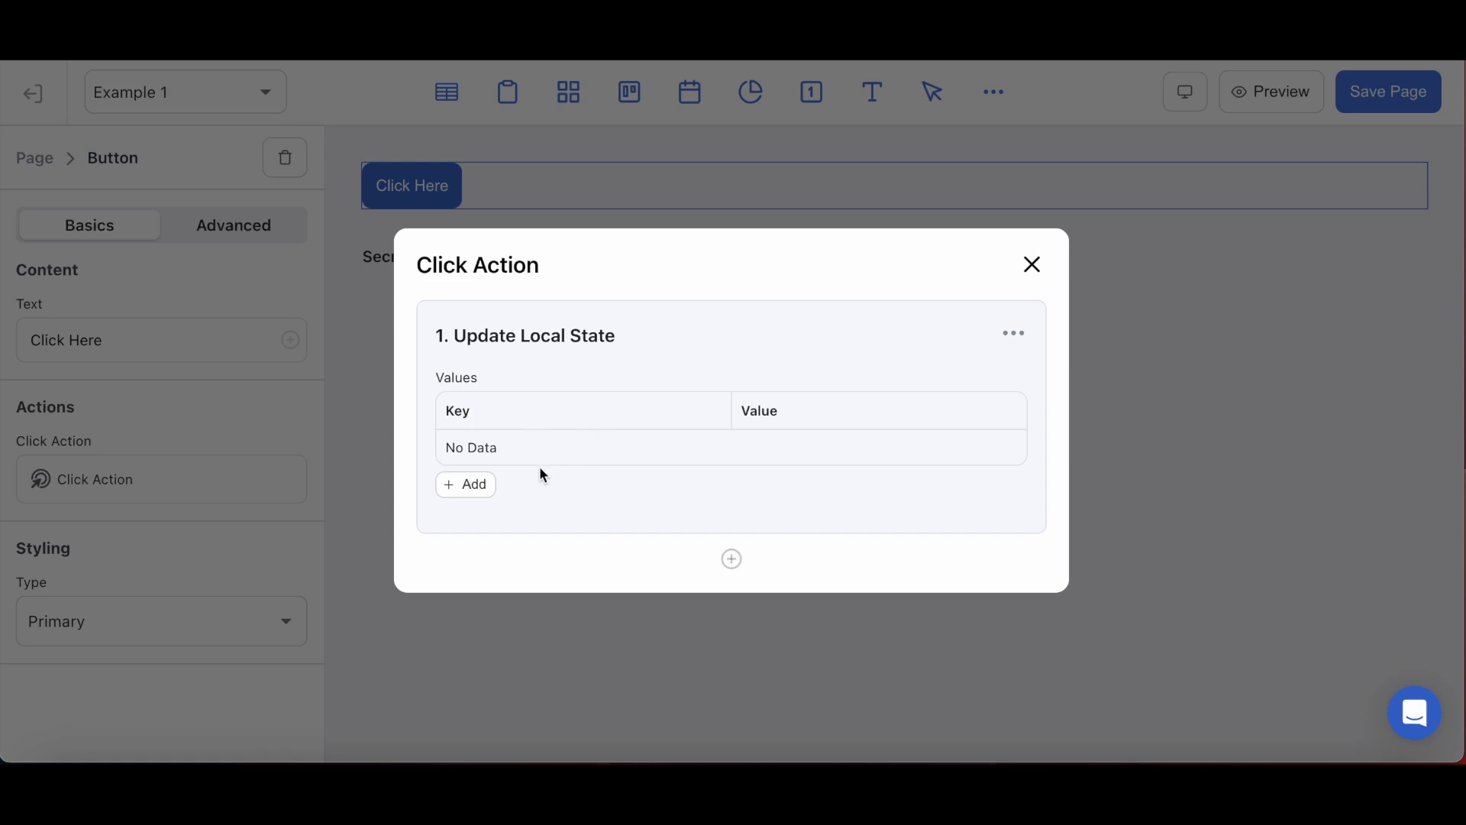
click(482, 486)
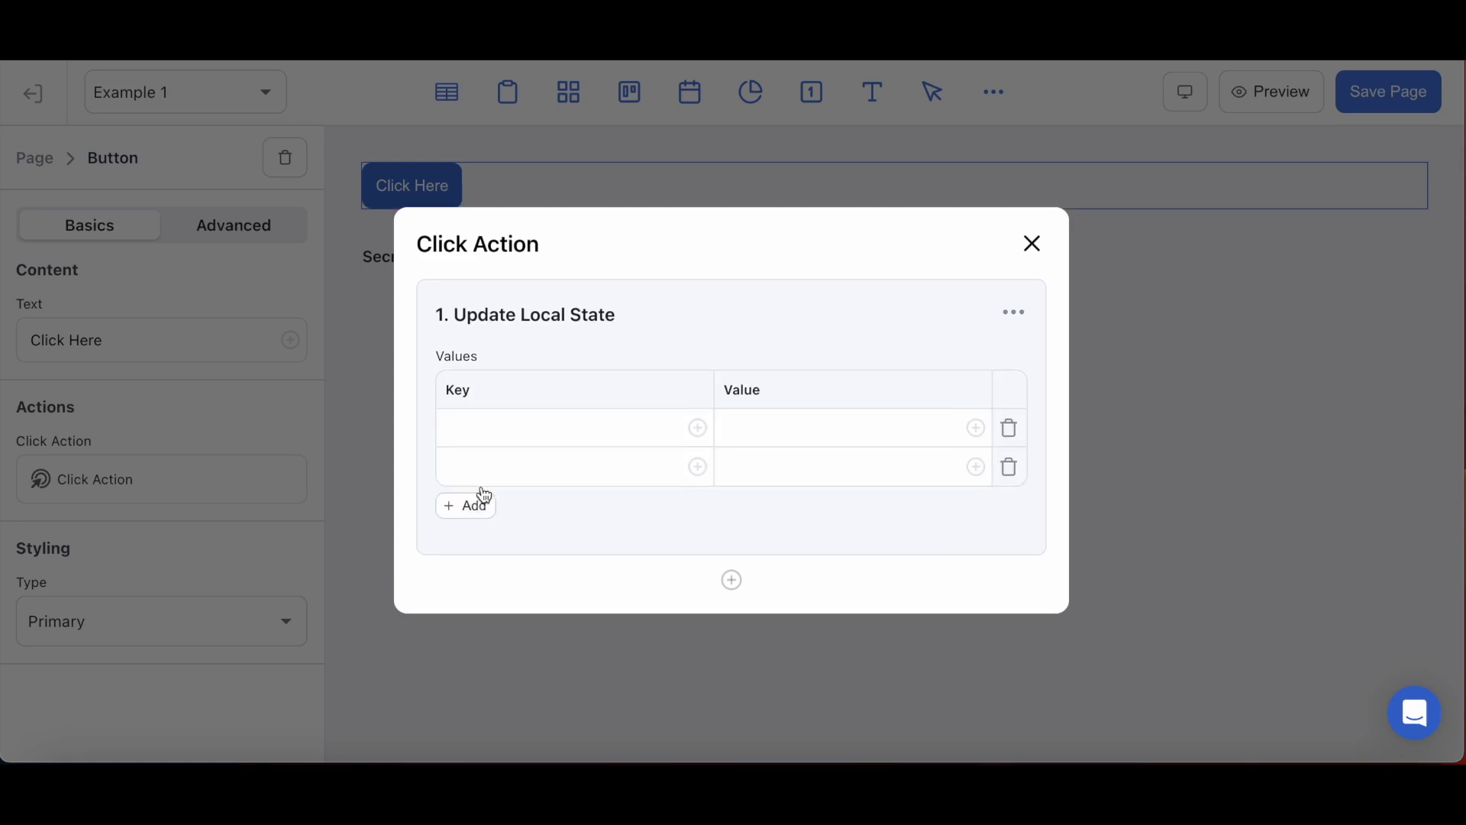
Step: Remove the extra row, set key ButtonClicked to 'Frontly Rocks!', and close the action
click(1009, 467)
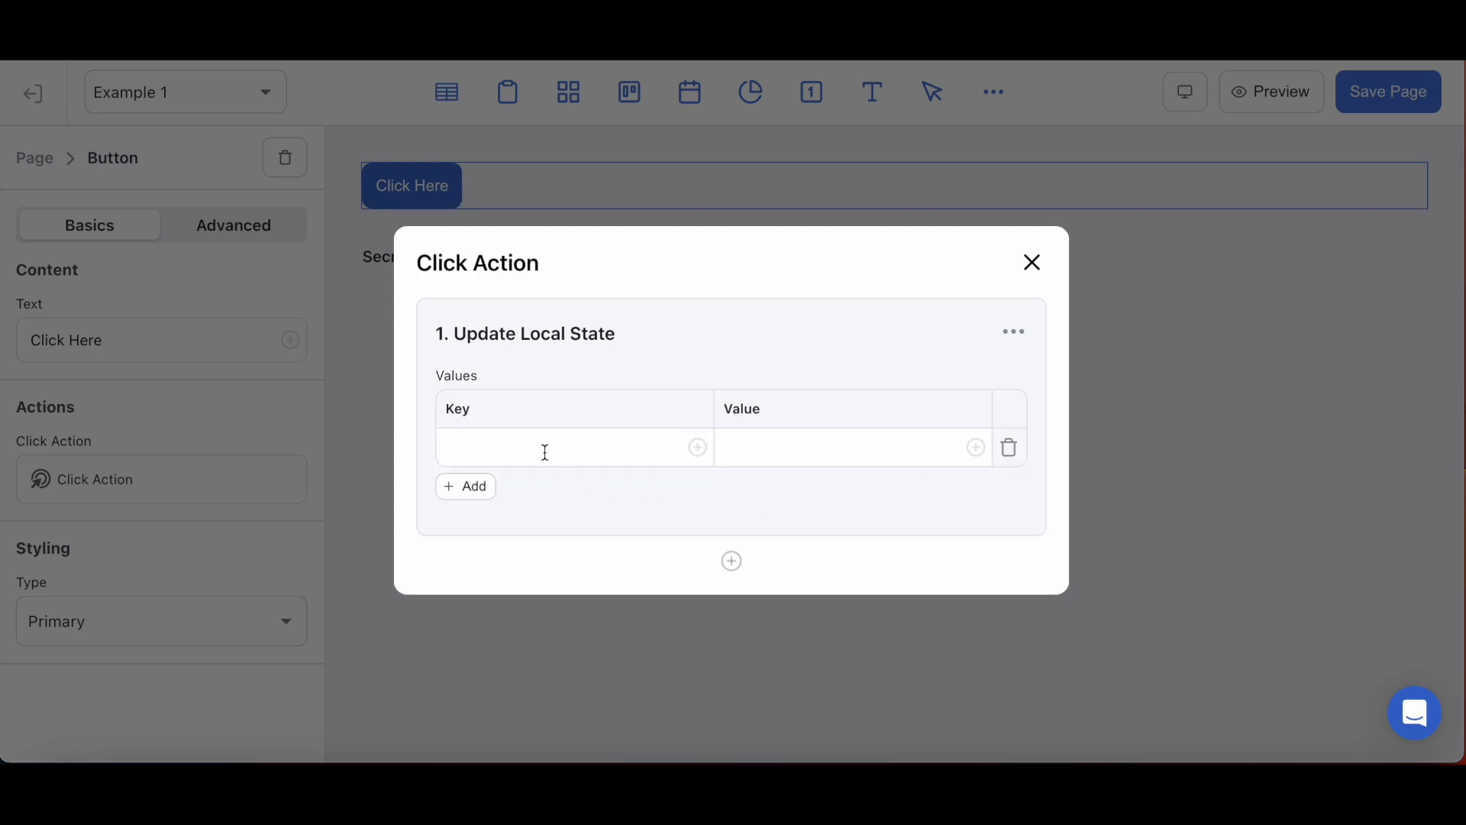
text(ButtonClicked)
click(739, 446)
text(Frontly Rocks!)
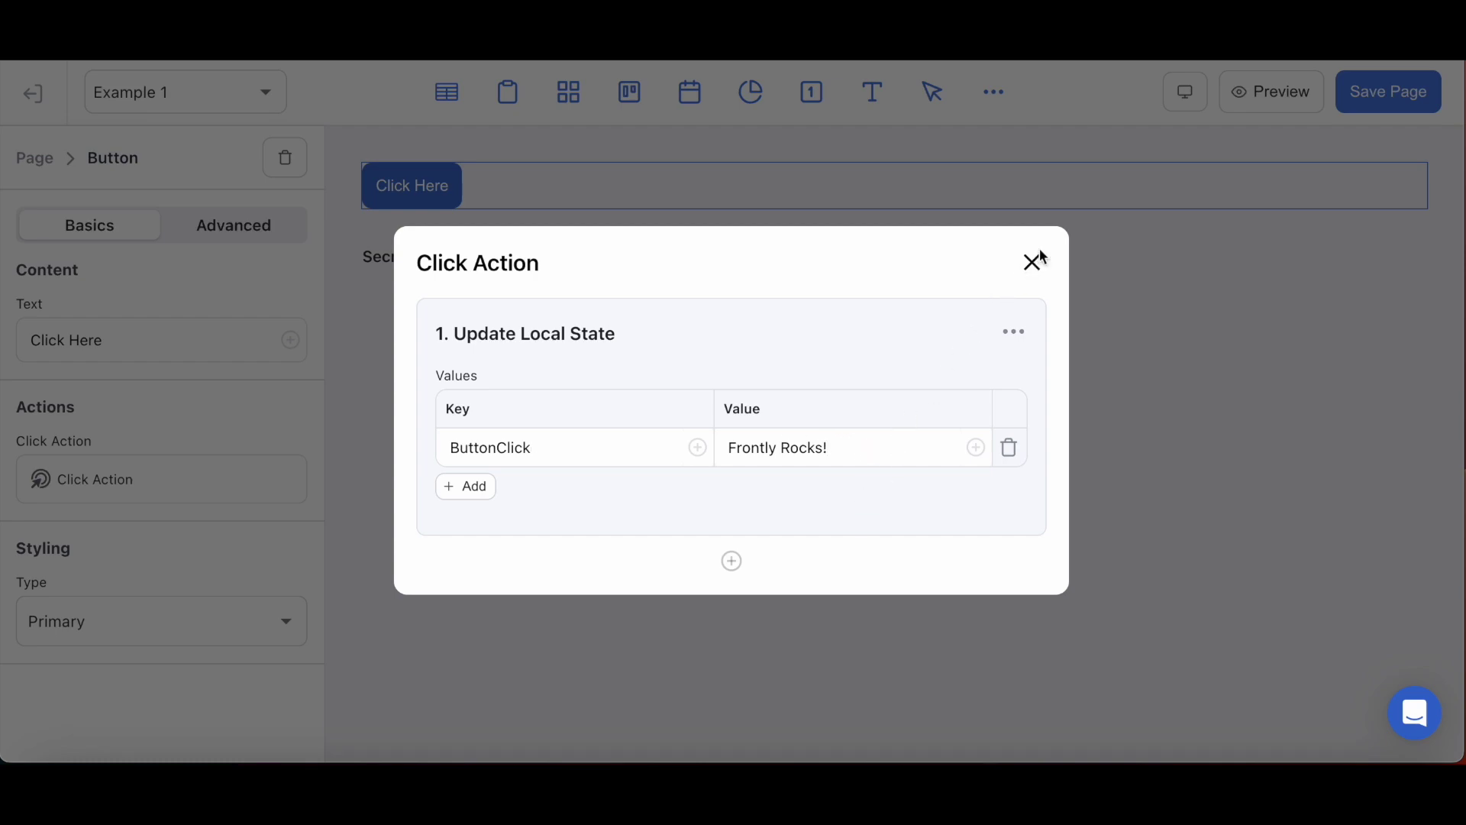
click(1031, 263)
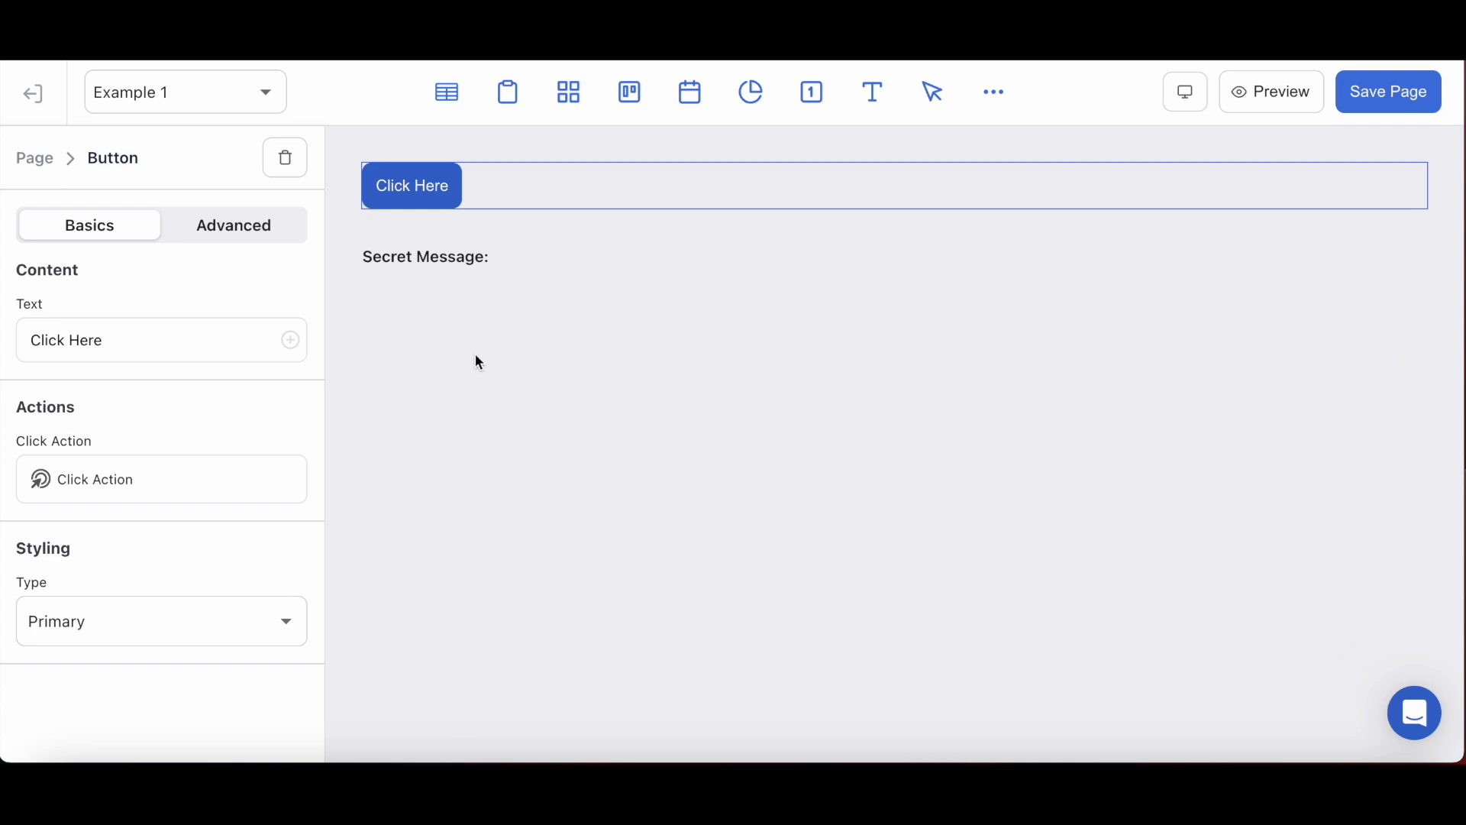
Step: Append {{ localState.ButtonClicked }} to the 'Secret Message:' text via the Local State variable picker
click(429, 258)
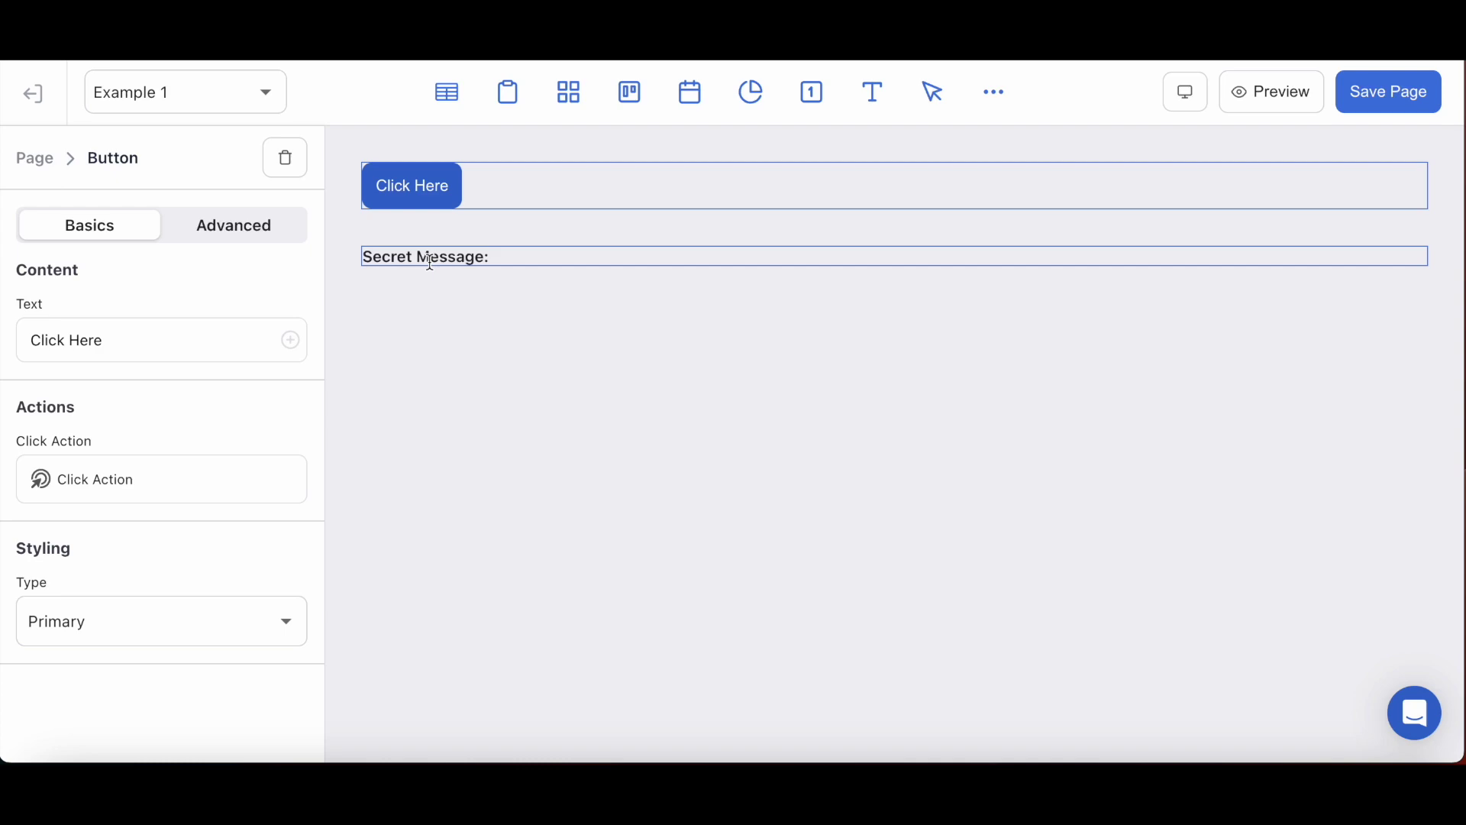
click(429, 261)
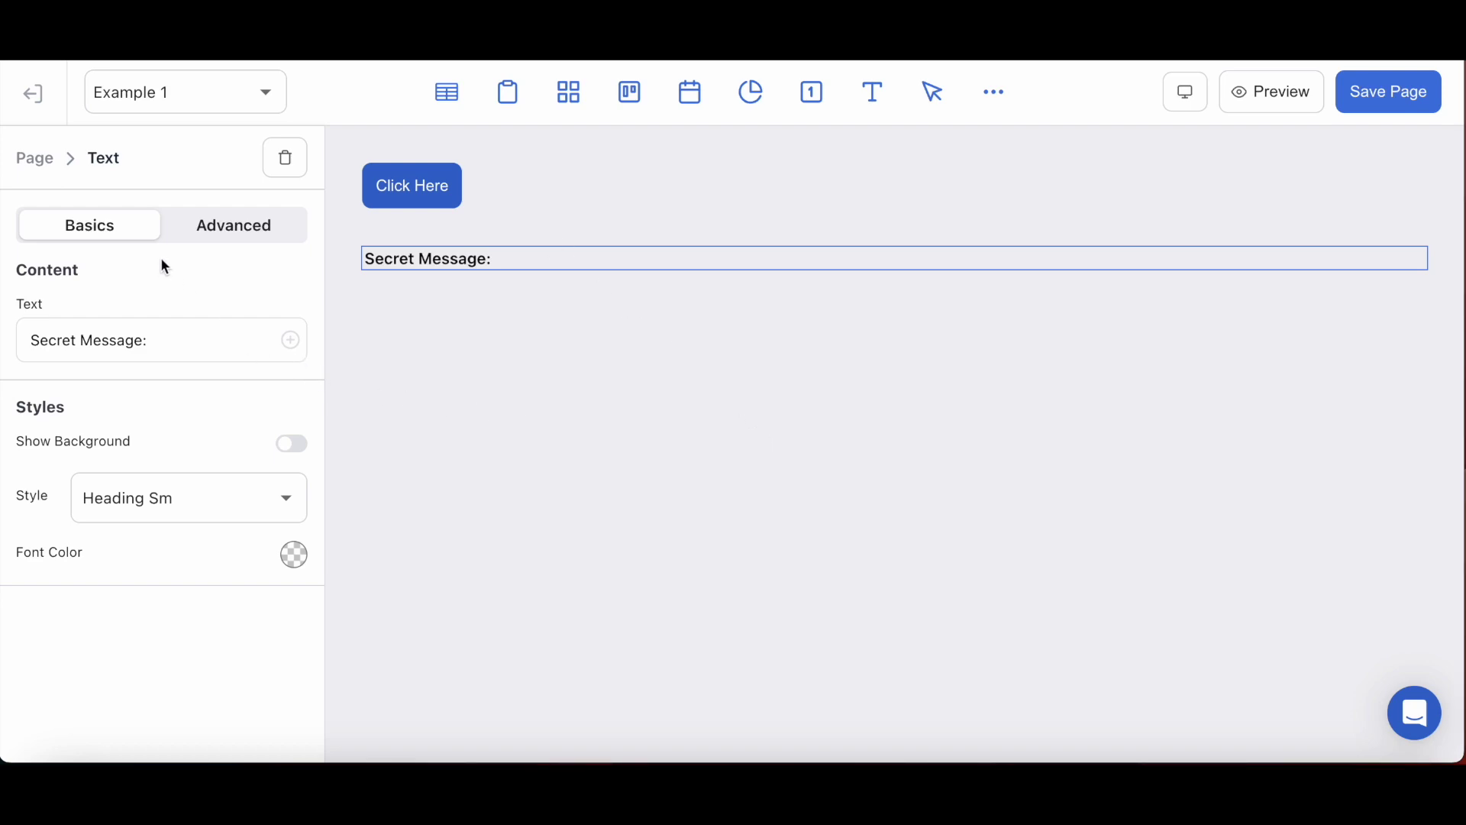
click(289, 342)
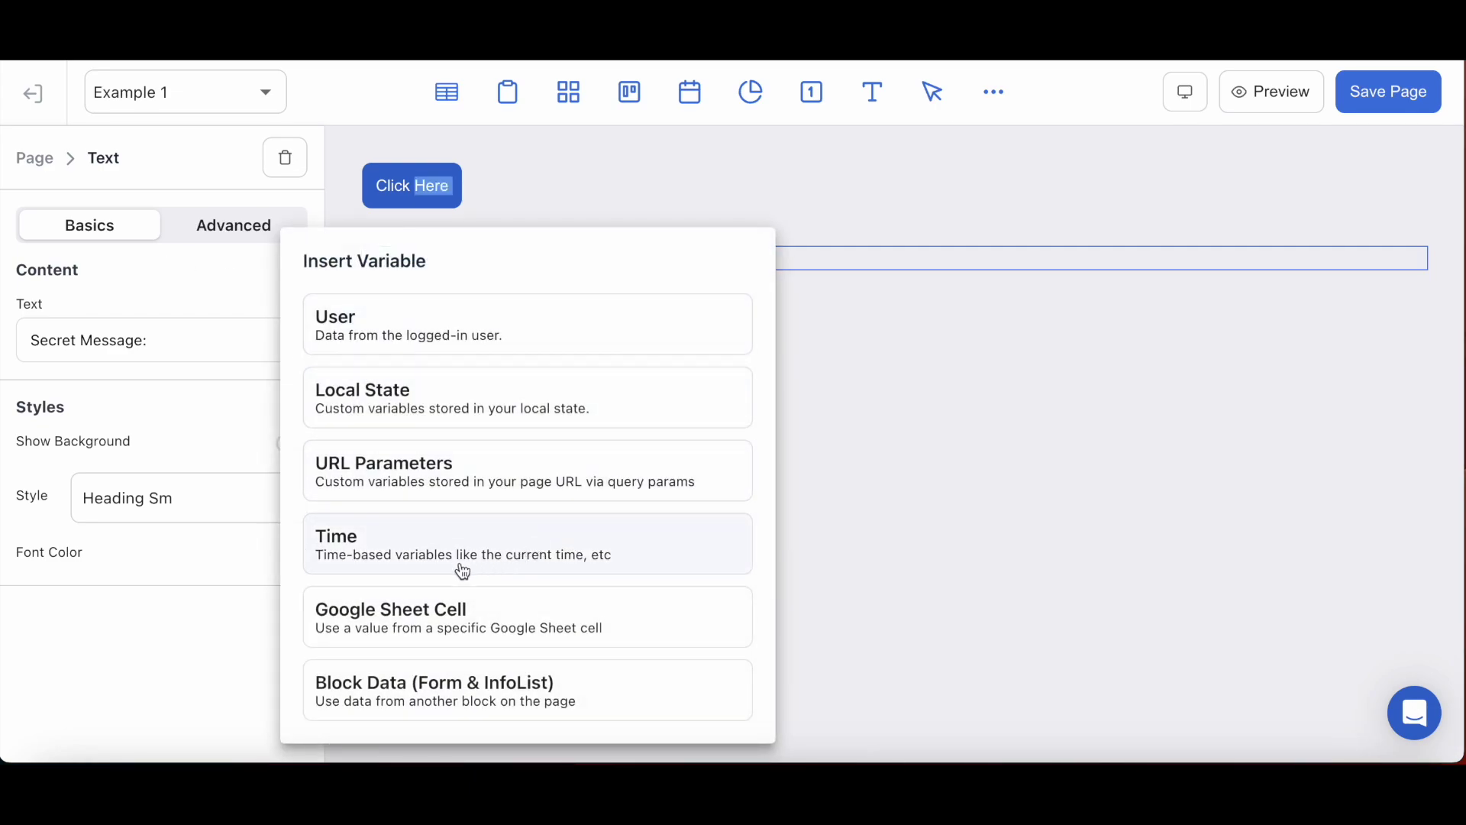
click(416, 398)
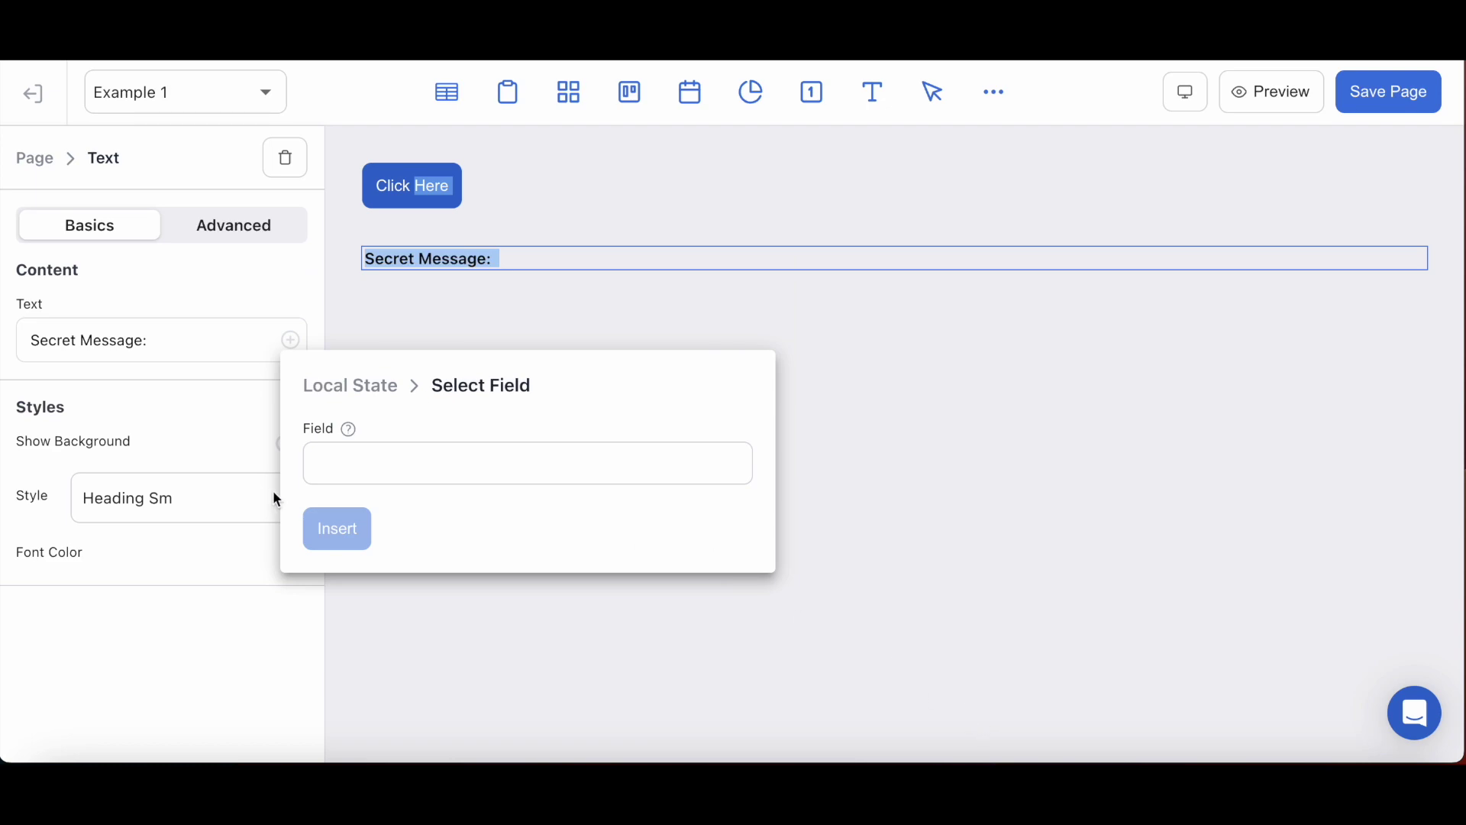
click(402, 463)
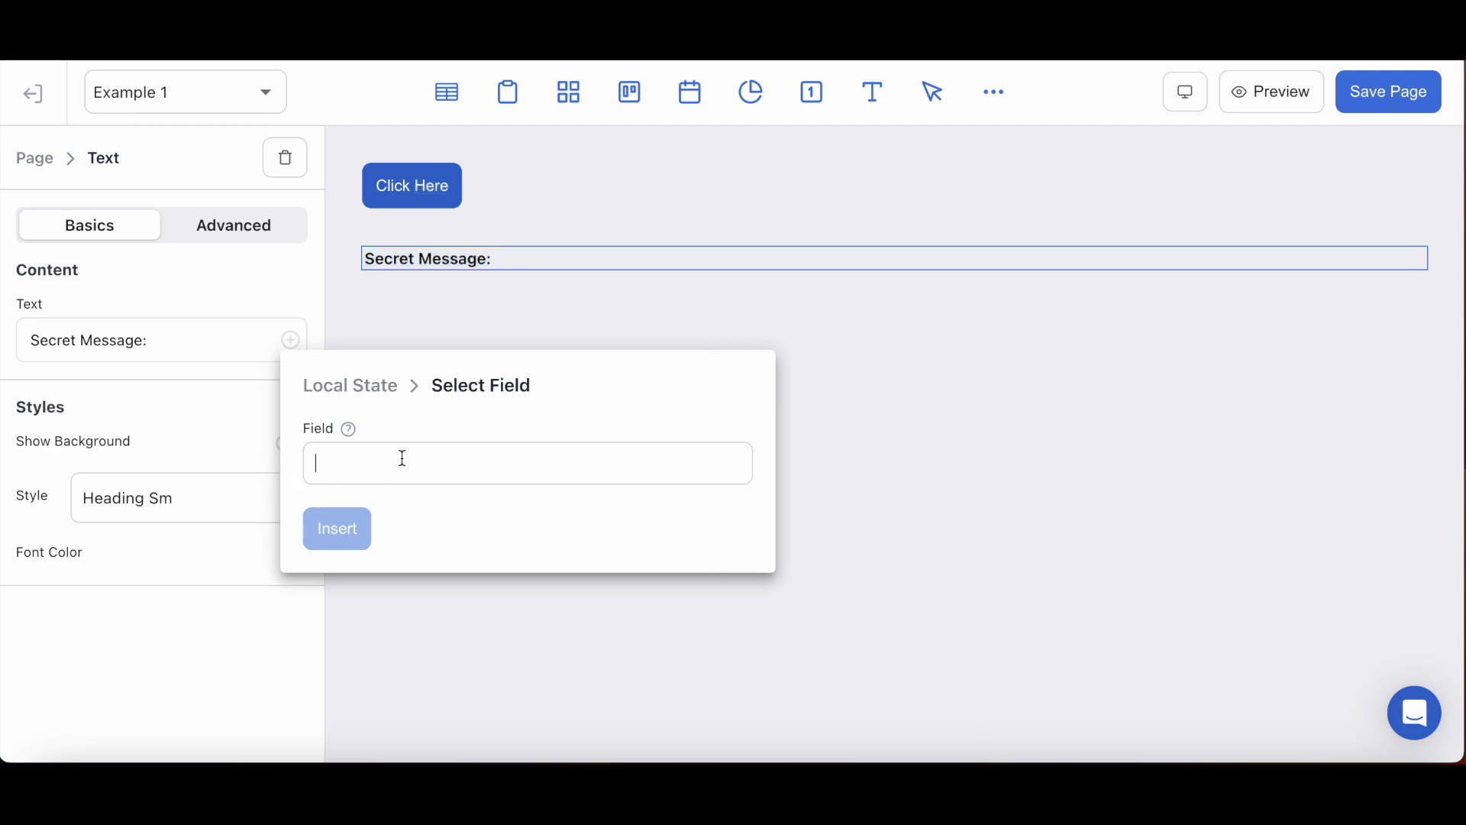
text(ButtonClicked)
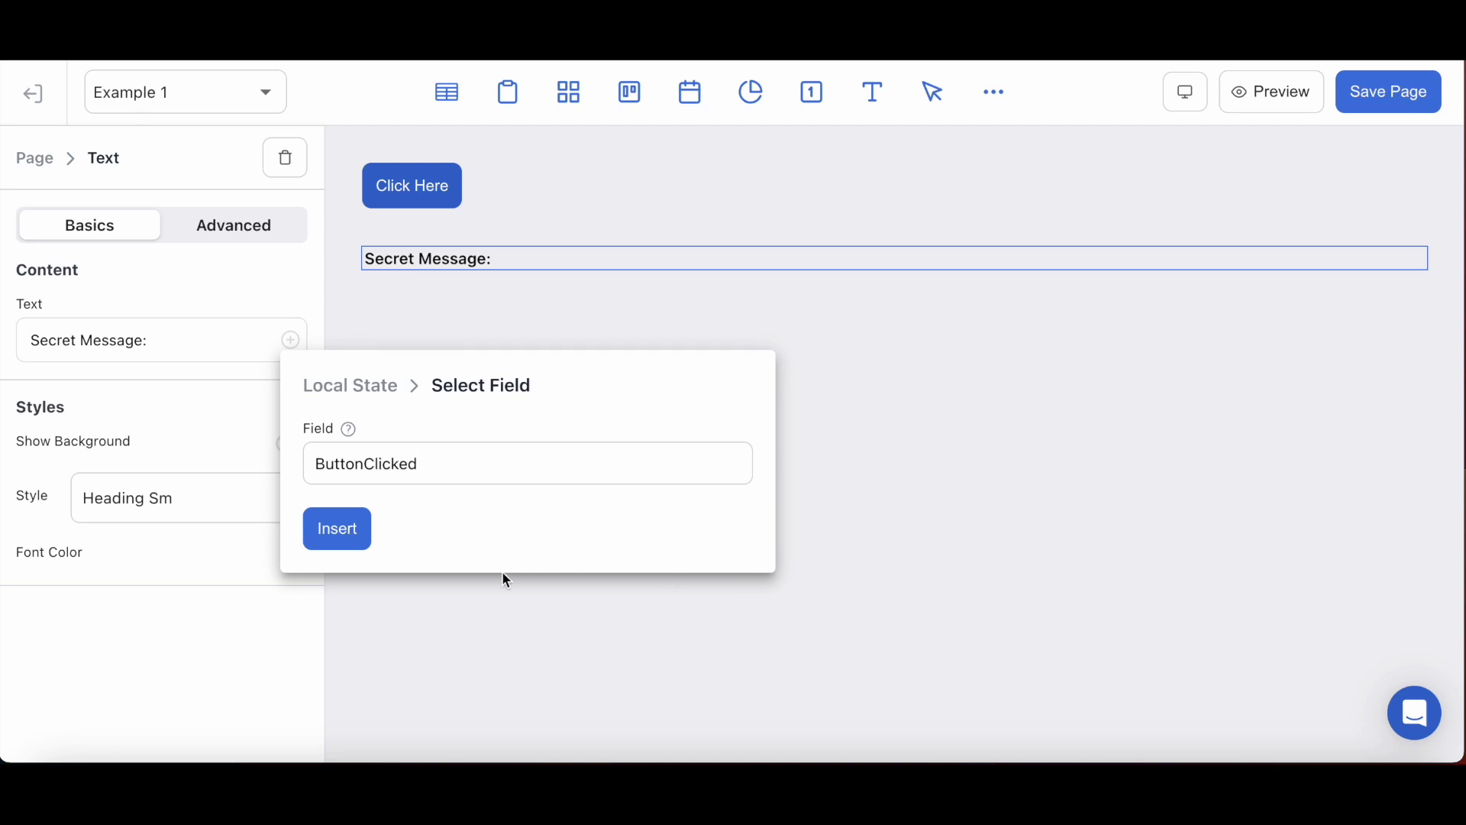
click(337, 528)
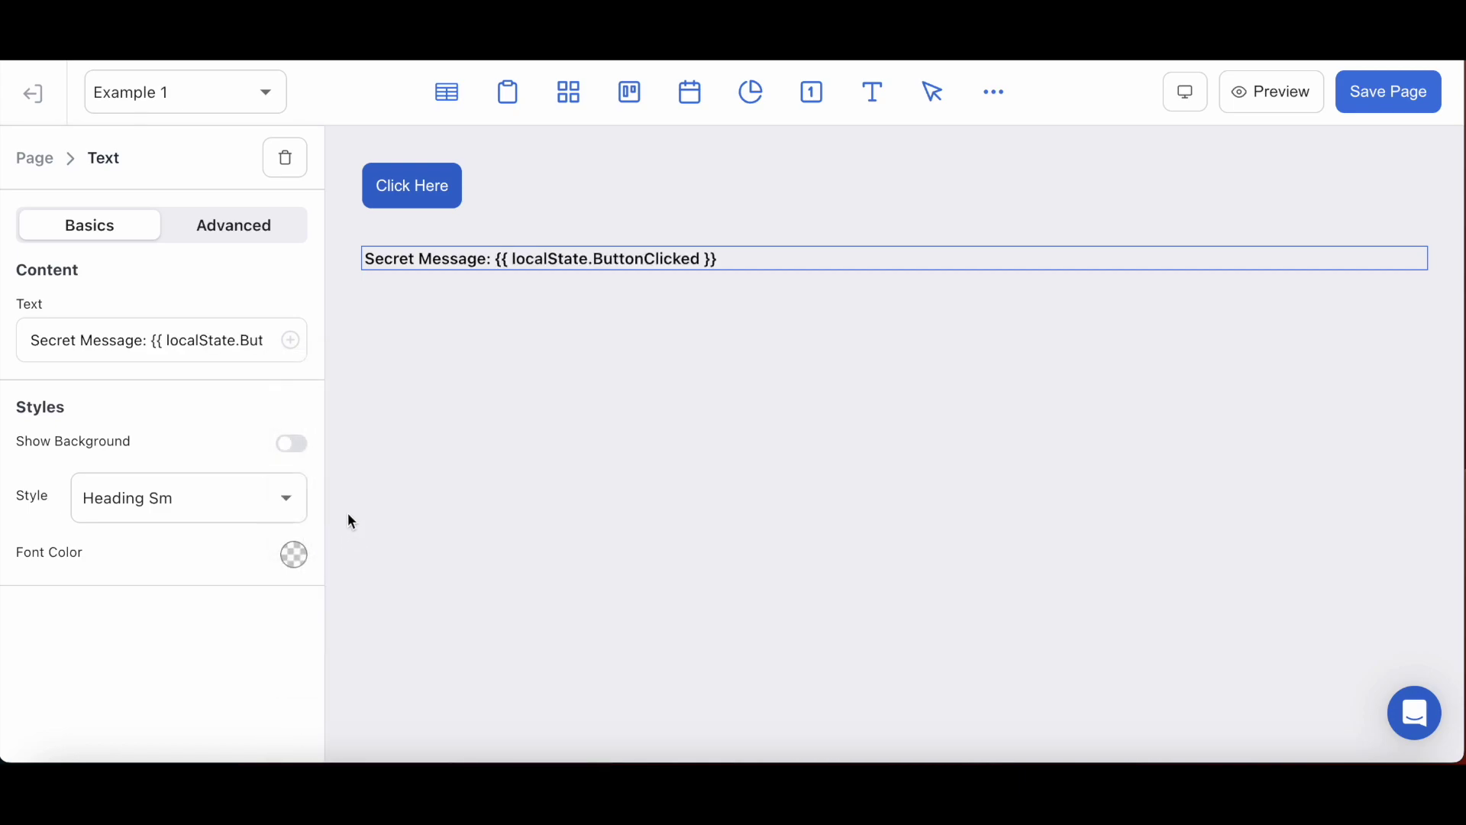
drag(209, 340, 293, 343)
Step: Deselect the text and show the sticky note with IsSubmitted and 'Frontly is Awesome!'
click(500, 375)
click(102, 756)
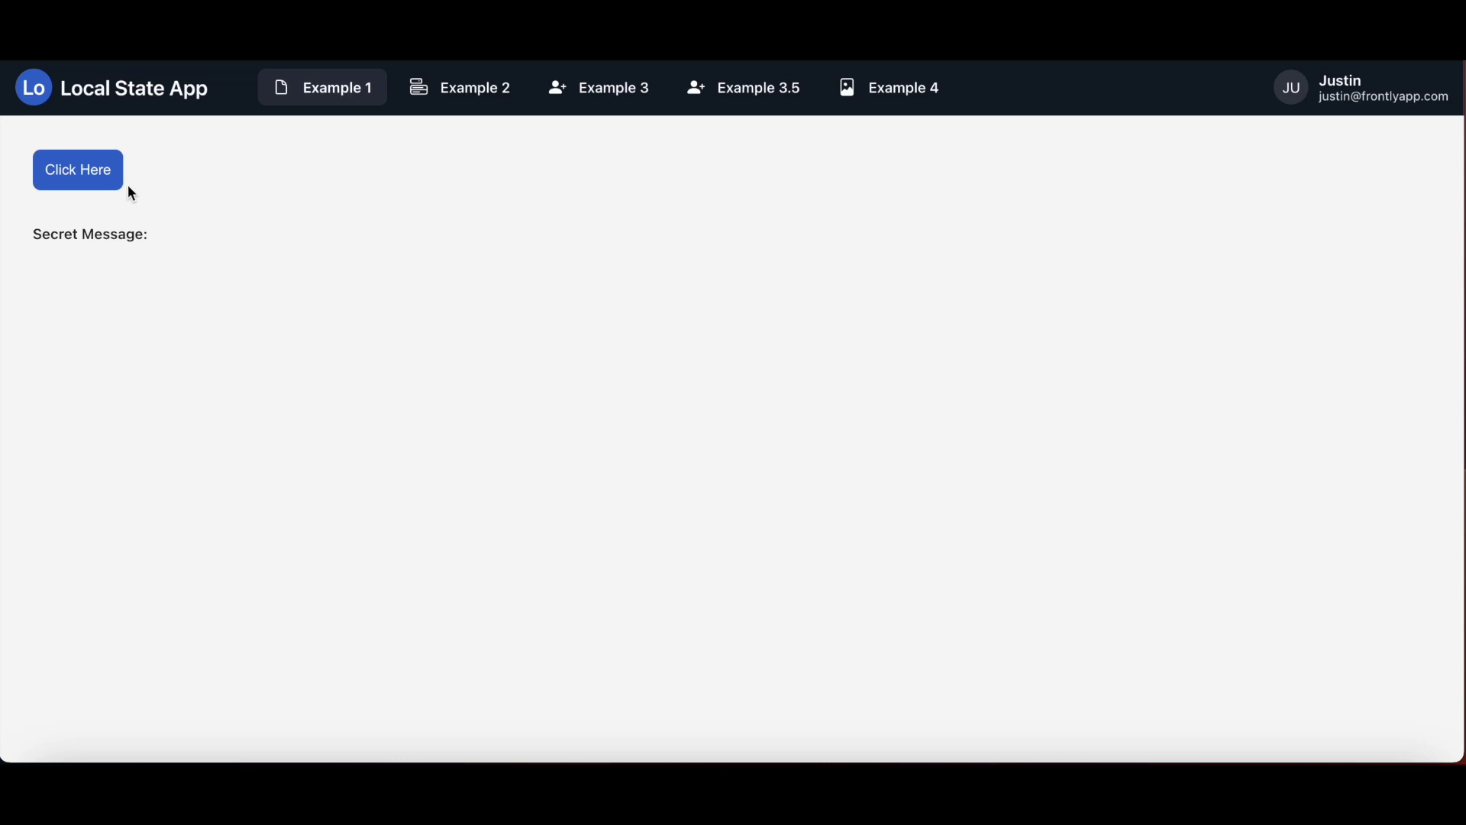
Step: Trigger Click Here to reveal 'Frontly Rocks!' and place the sticky note beside the message
click(75, 170)
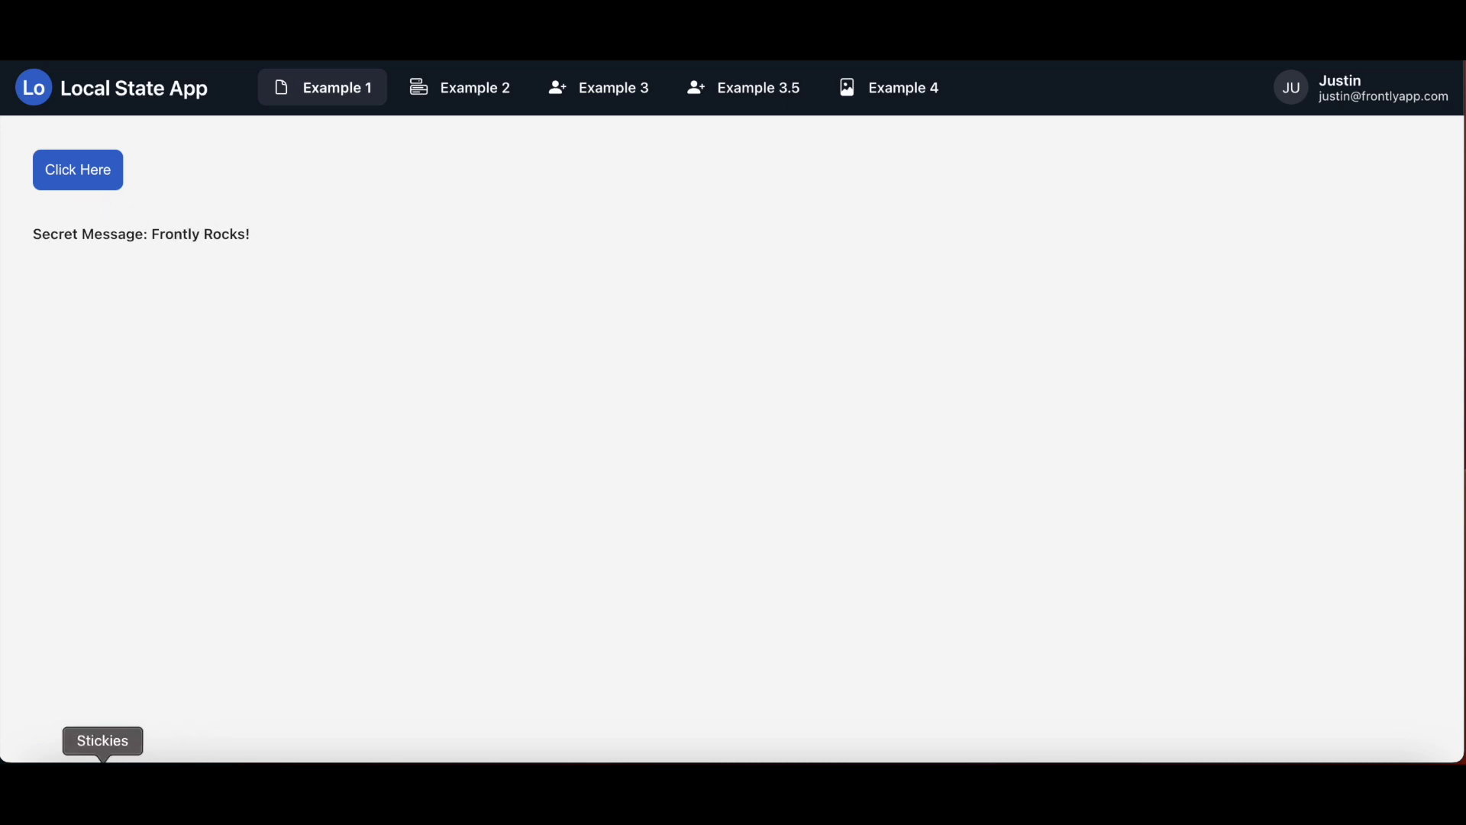
click(103, 745)
drag(361, 149, 408, 135)
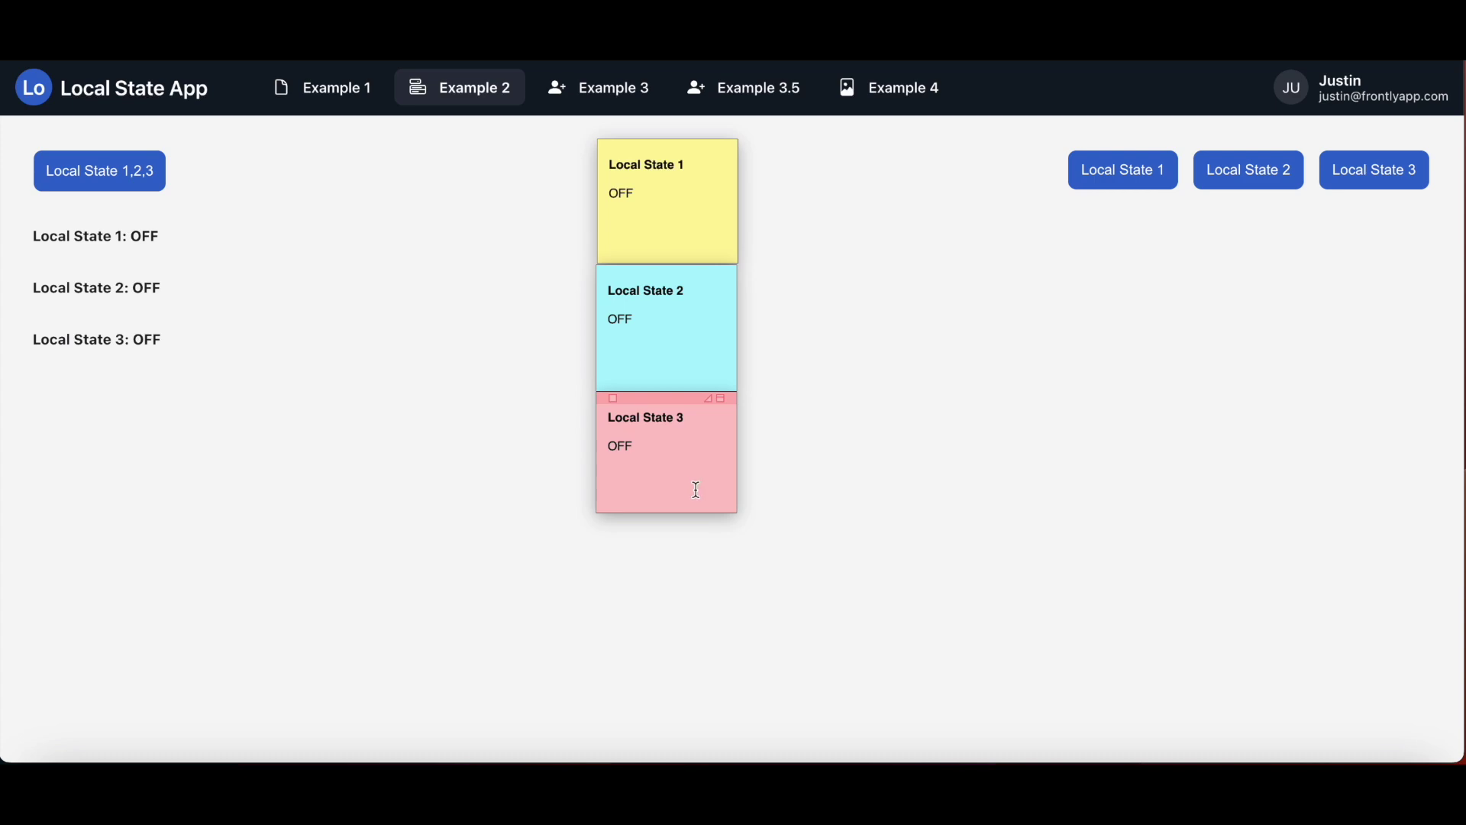
Step: Switch Local State 1 to ON on the Example 2 preview
click(1095, 178)
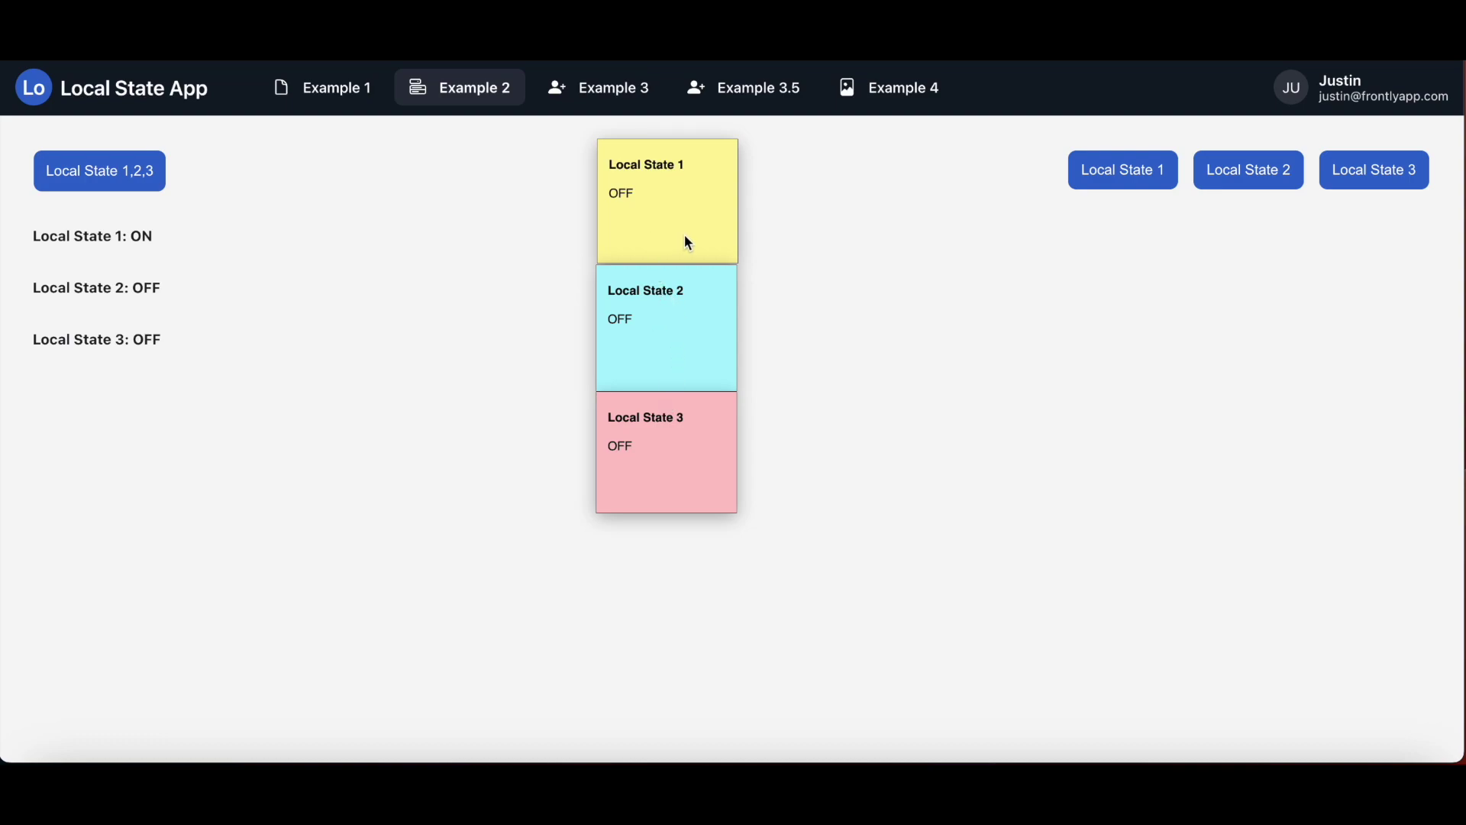
Step: Turn Local States 2 and 3 on, updating the sticky notes from OFF to ON
double_click(631, 192)
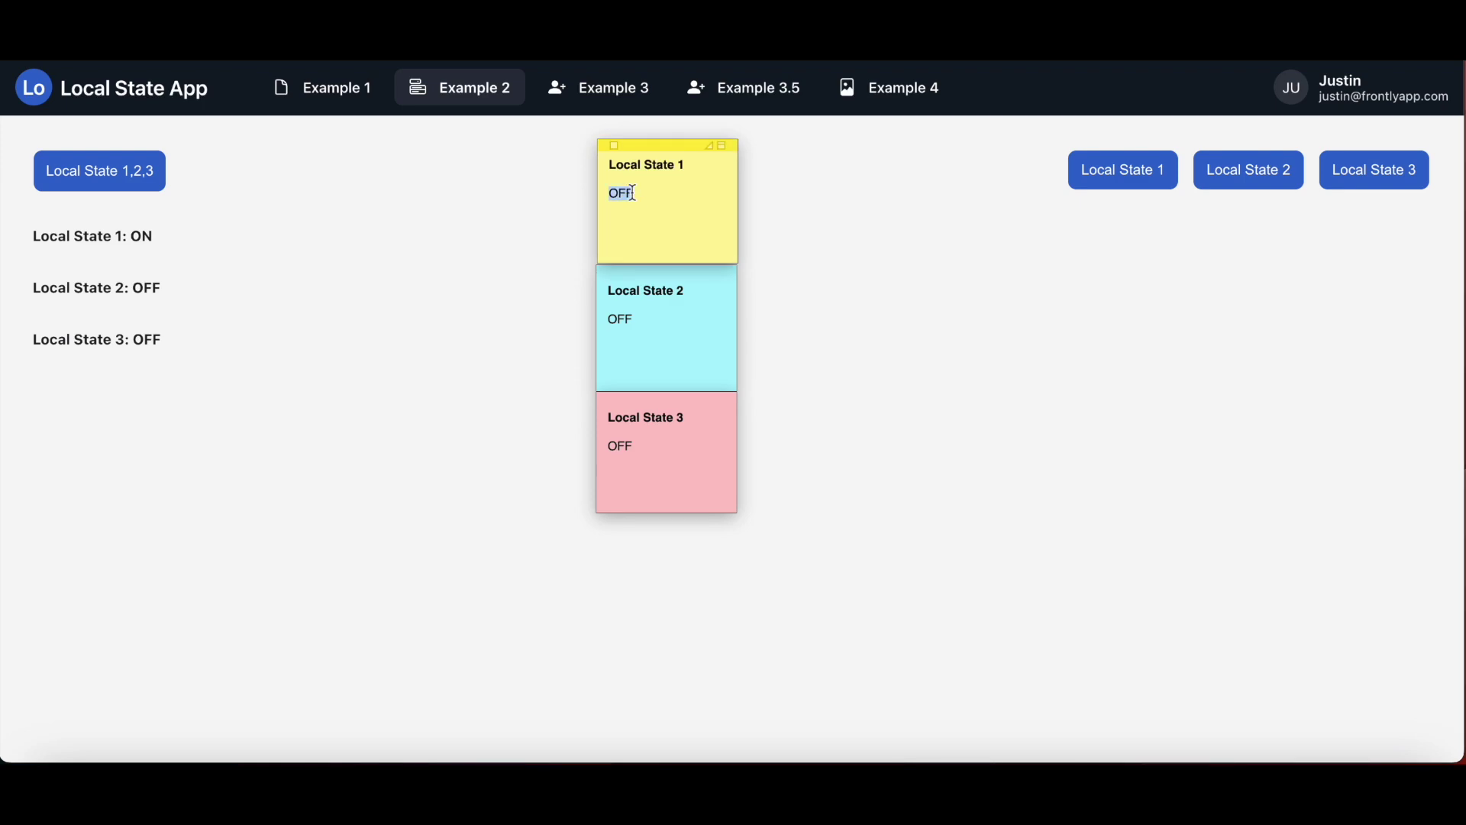
text(ON)
click(1247, 169)
double_click(622, 318)
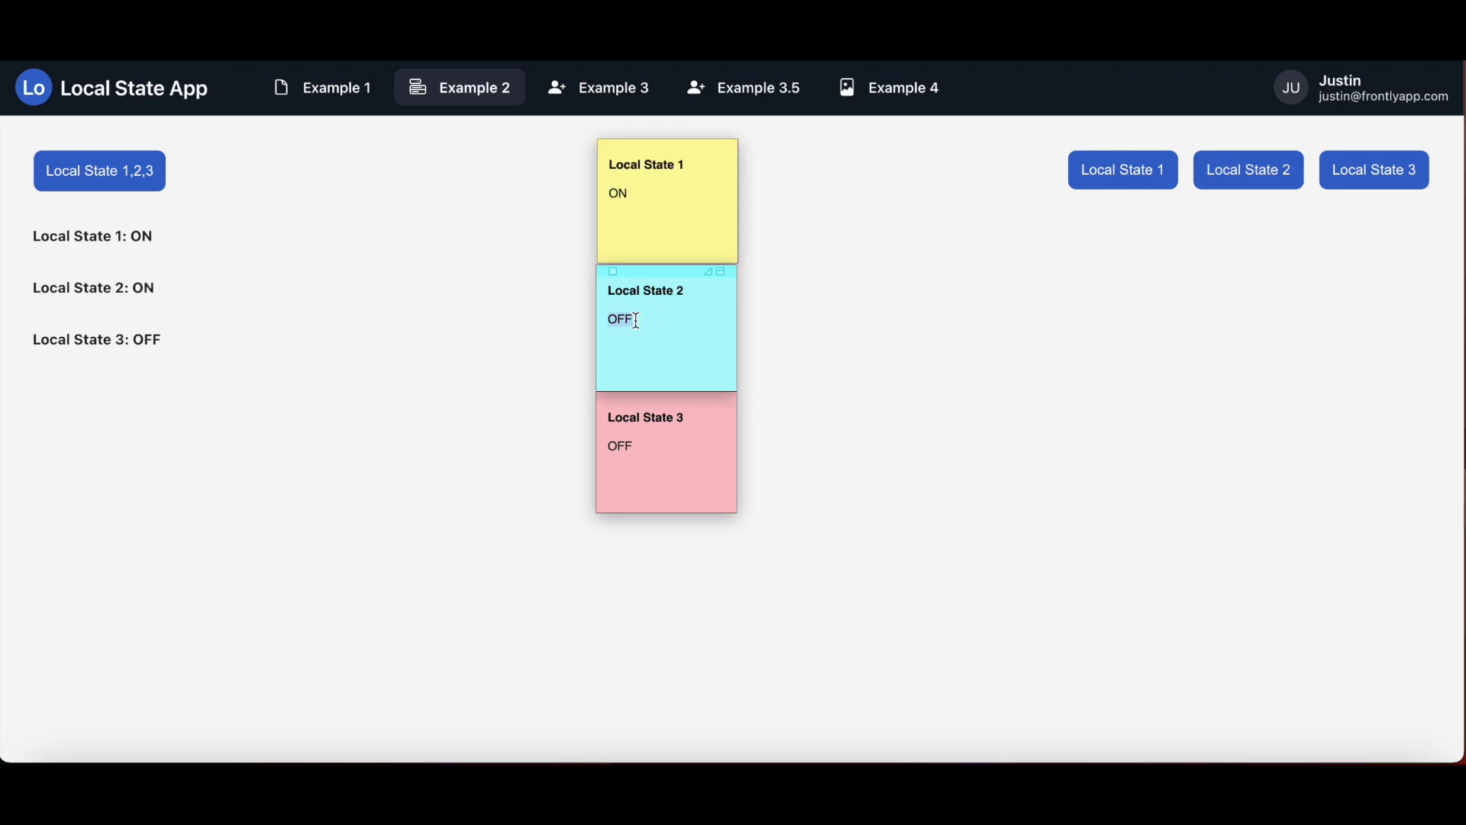
text(ON)
click(1374, 169)
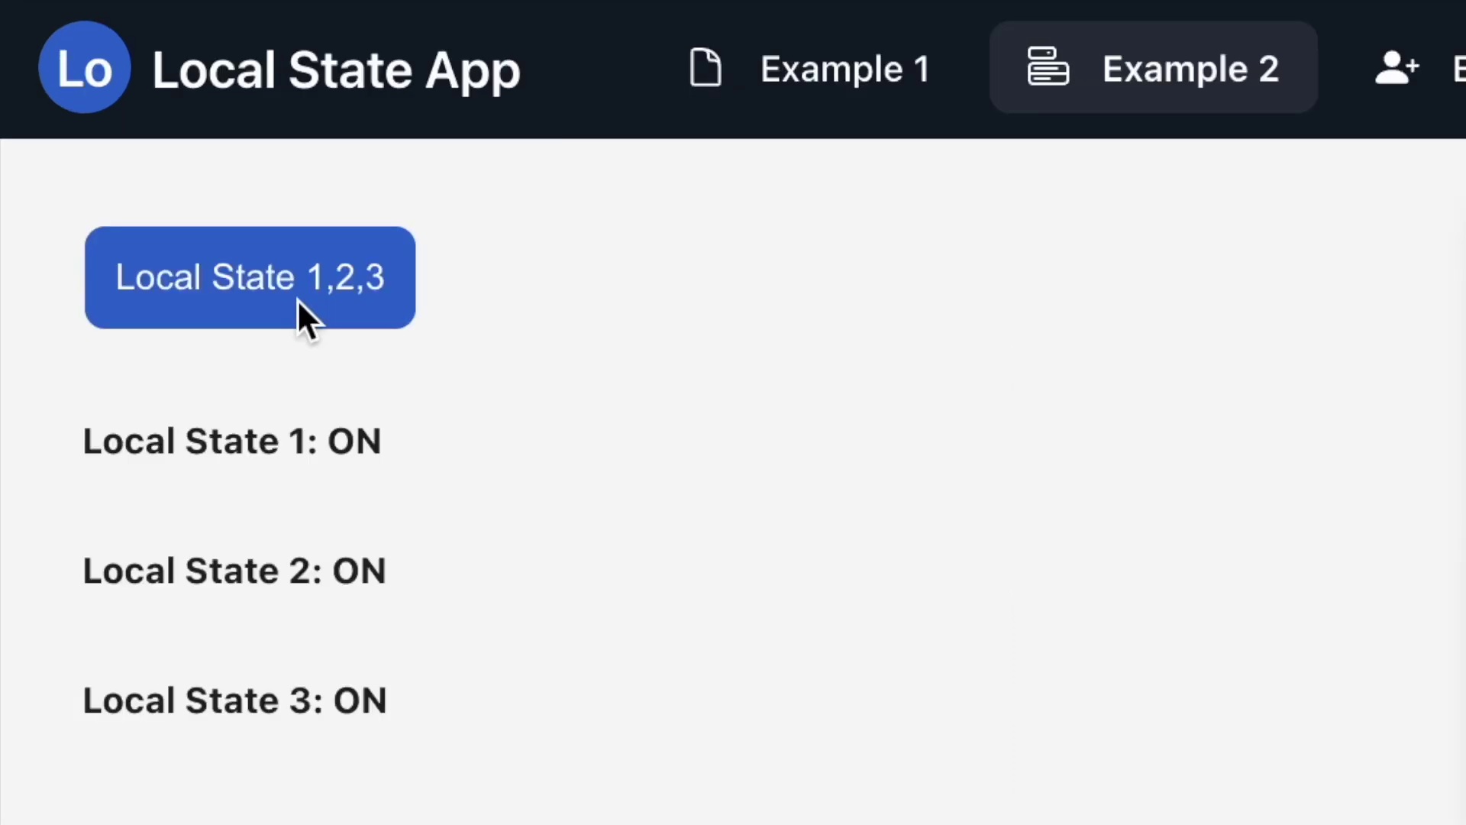
Step: Reset Local States 1, 2 and 3 to OFF with the Local State 1,2,3 button
click(290, 298)
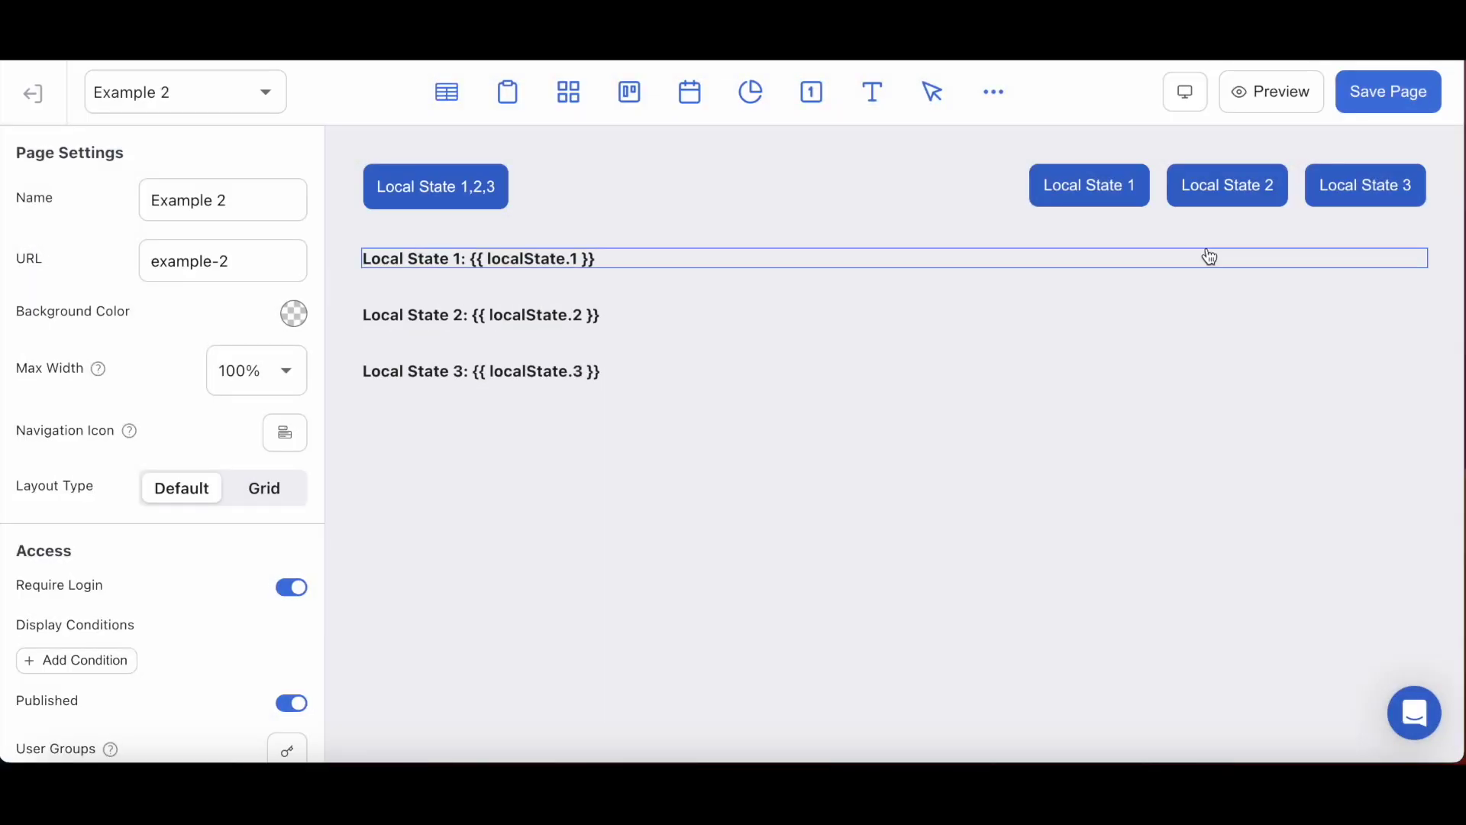
Step: Inspect the Local State 1, 2 and 3 button actions, then select the Local State 1,2,3 button
click(1169, 206)
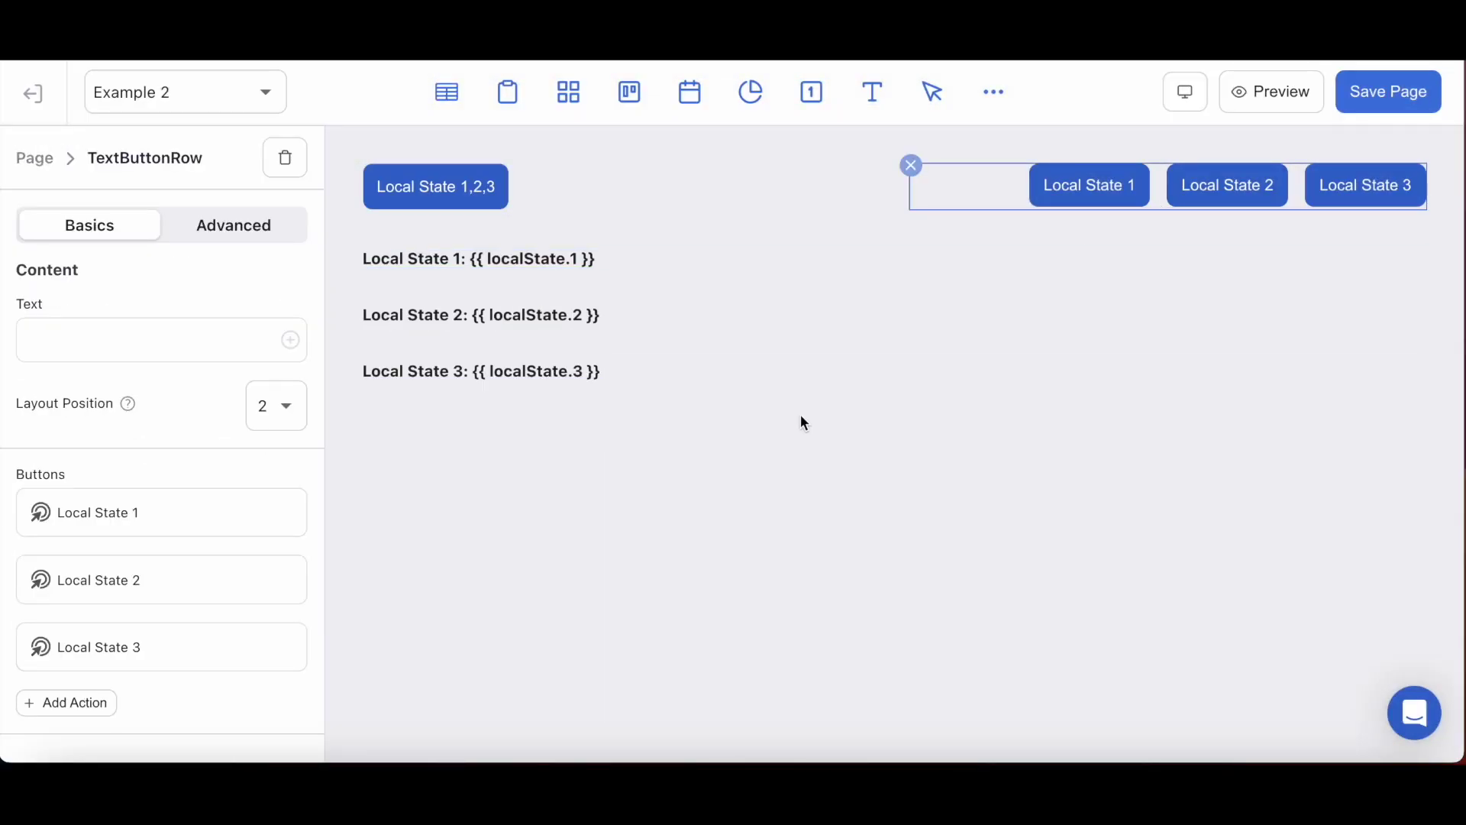
click(132, 512)
click(136, 602)
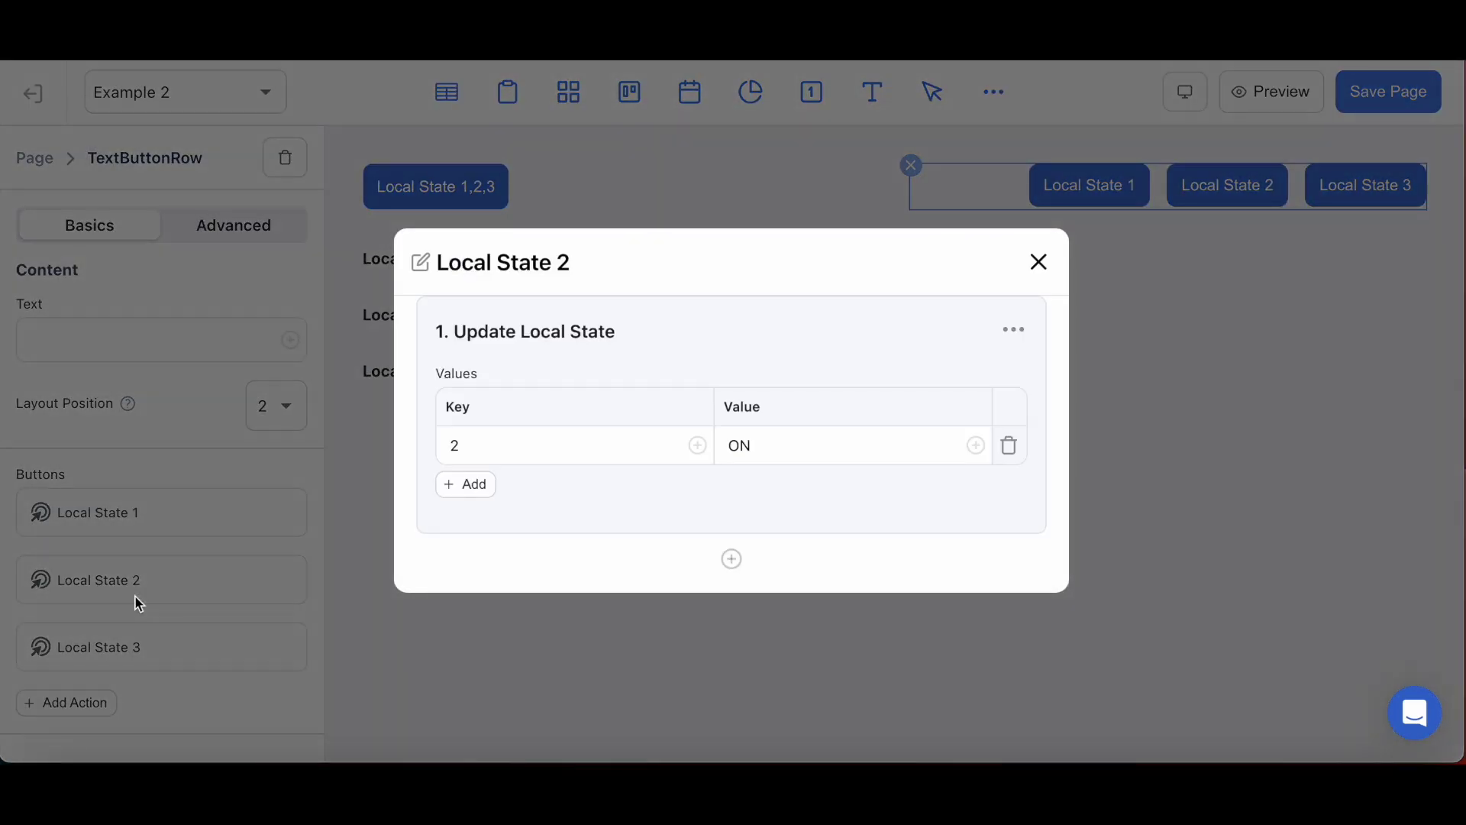
click(136, 597)
click(135, 642)
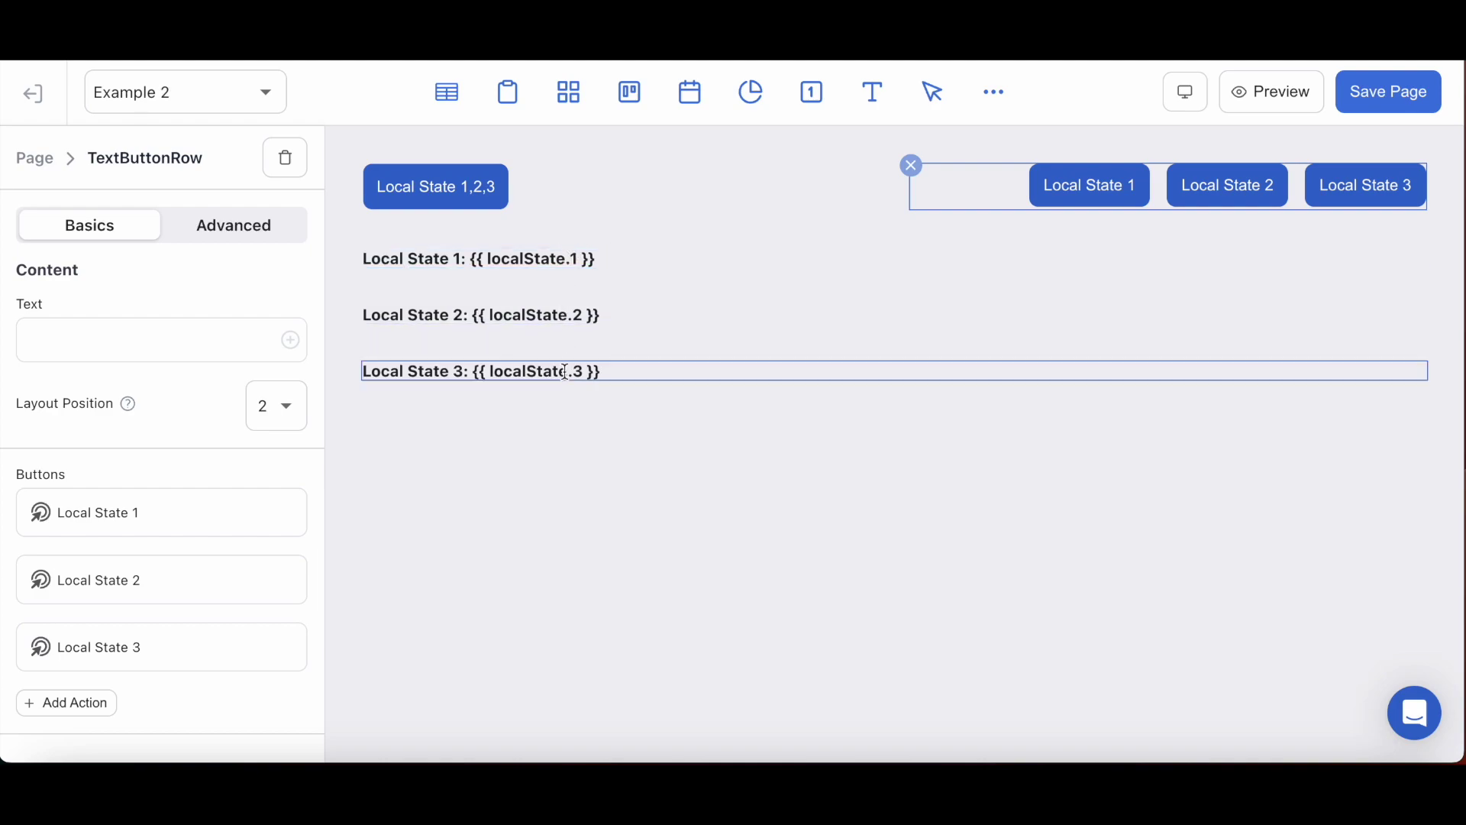
click(436, 191)
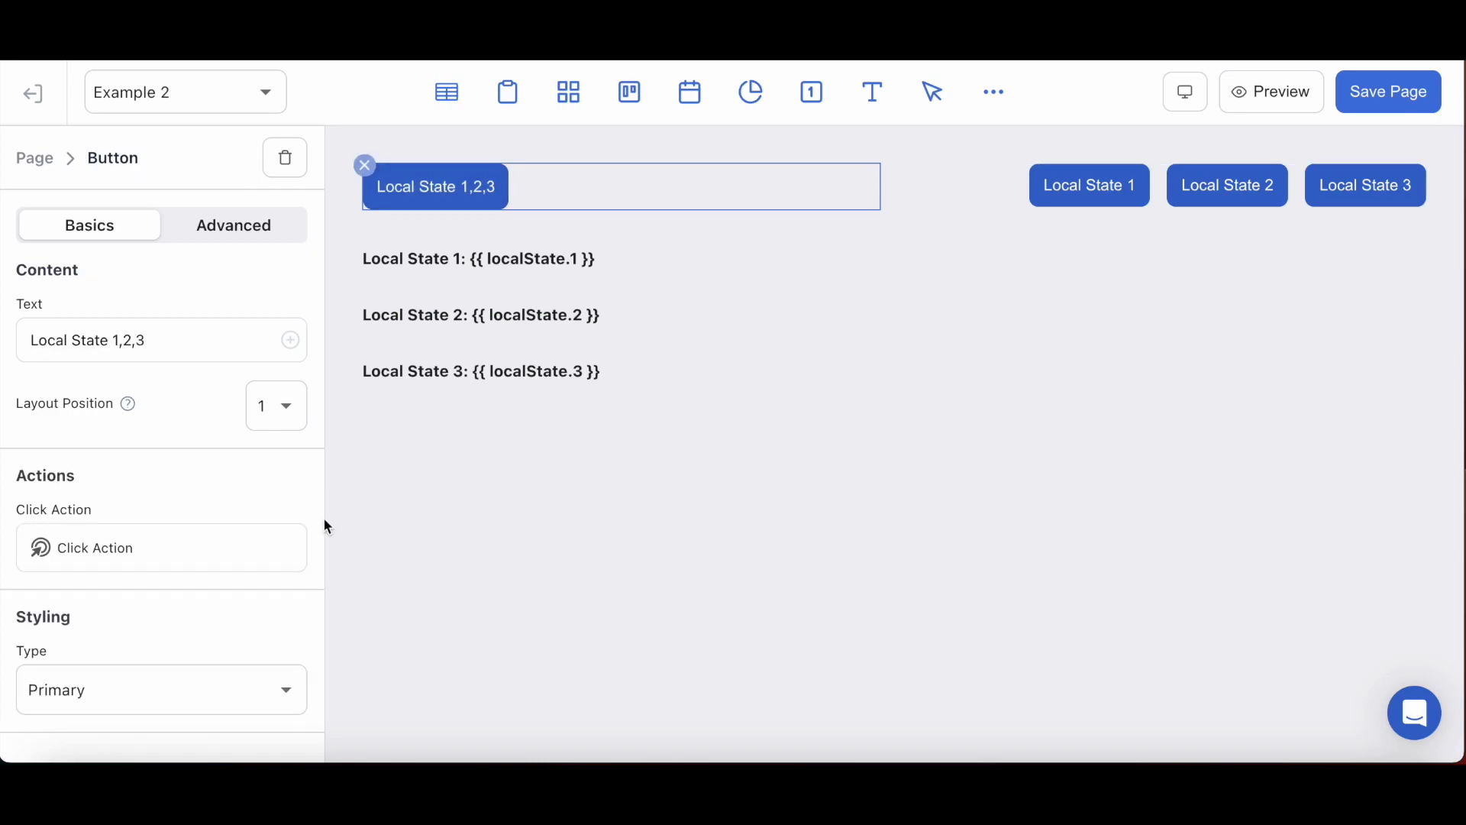
Step: Confirm the Local State 1,2,3 action sets keys 1, 2 and 3 to OFF, then close it
click(202, 559)
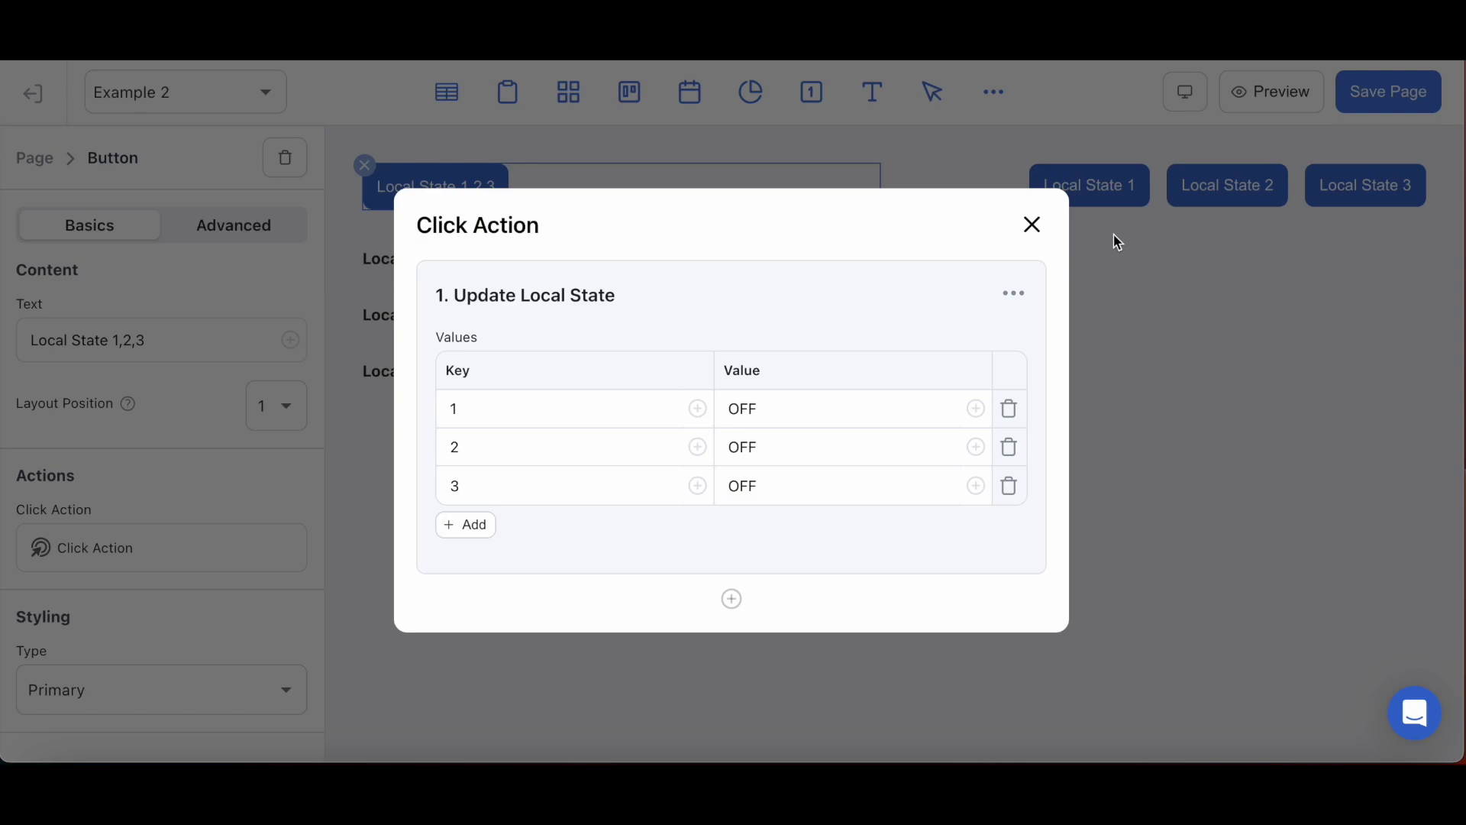
click(1098, 466)
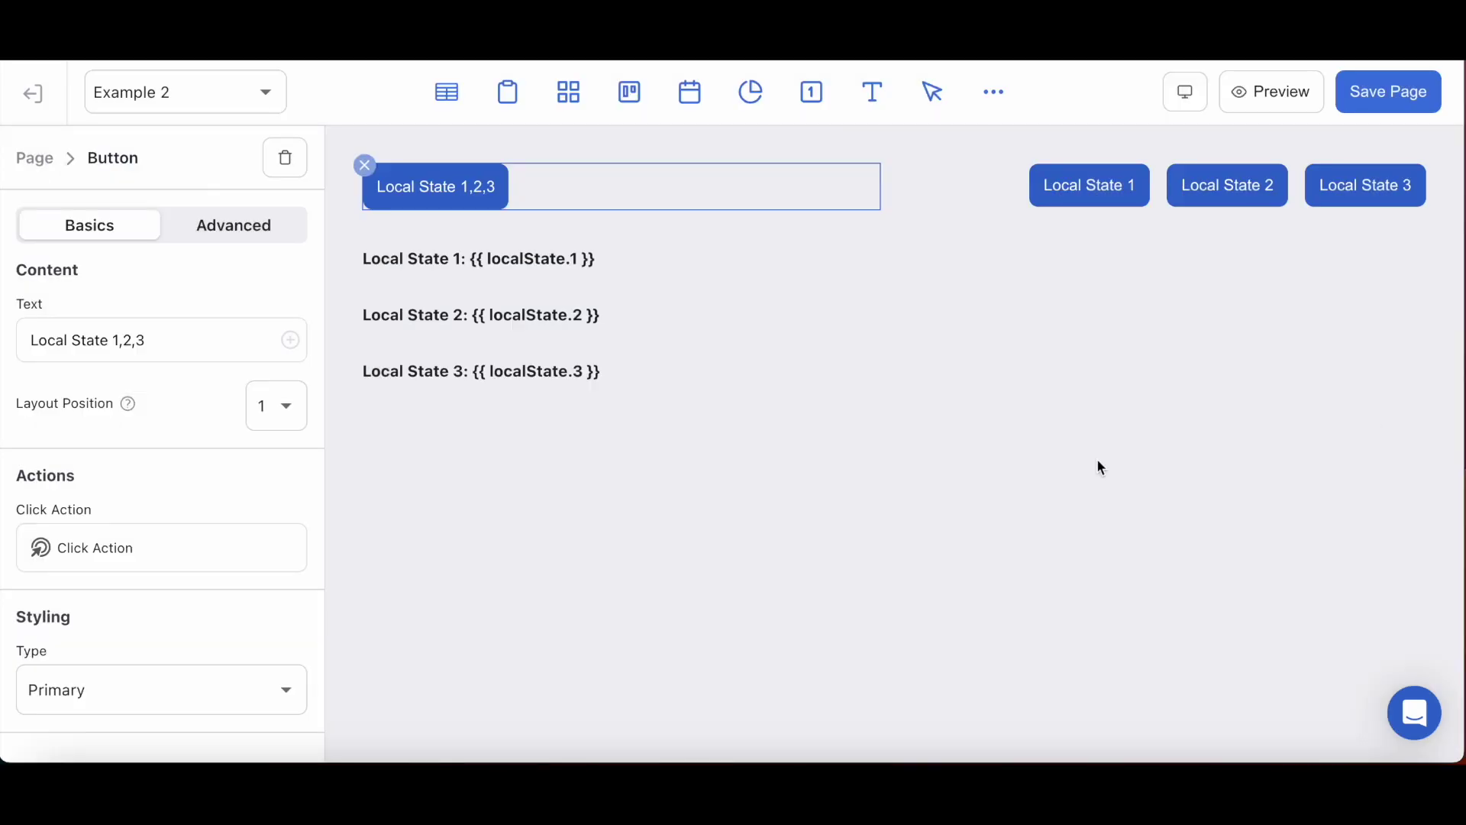